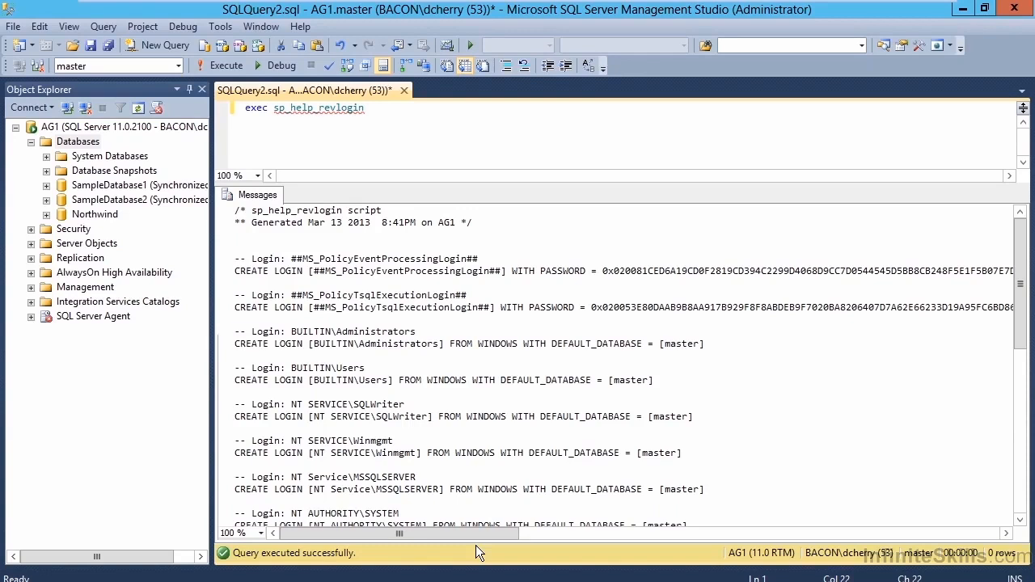
# Examine the generated CREATE LOGIN statements in the sp_help_revlogin output, including their full width.
pyautogui.moveTo(477, 536); pyautogui.dragTo(962, 520)
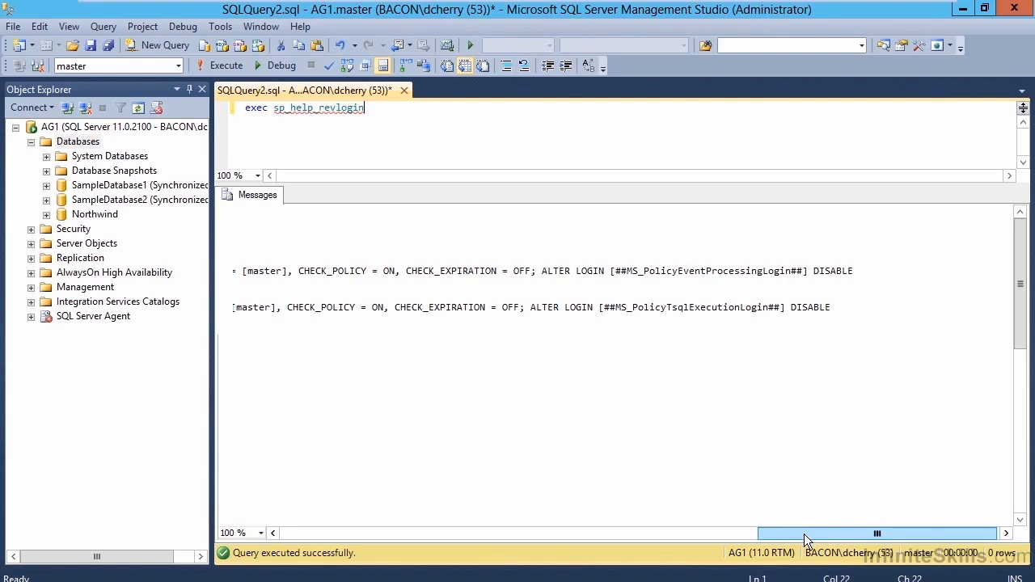
pyautogui.moveTo(804, 534); pyautogui.dragTo(241, 576)
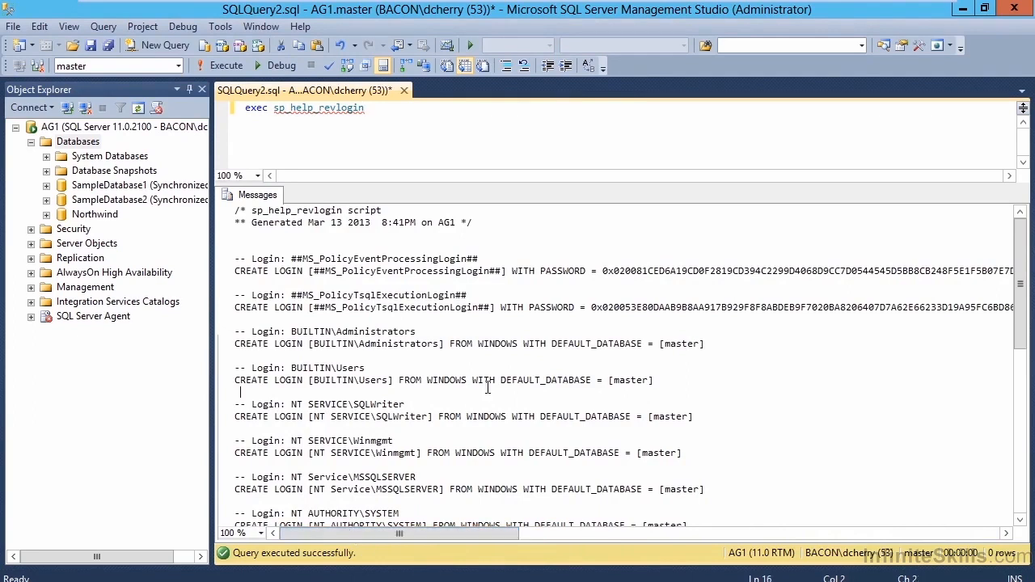
pyautogui.scroll(-5, 490, 420)
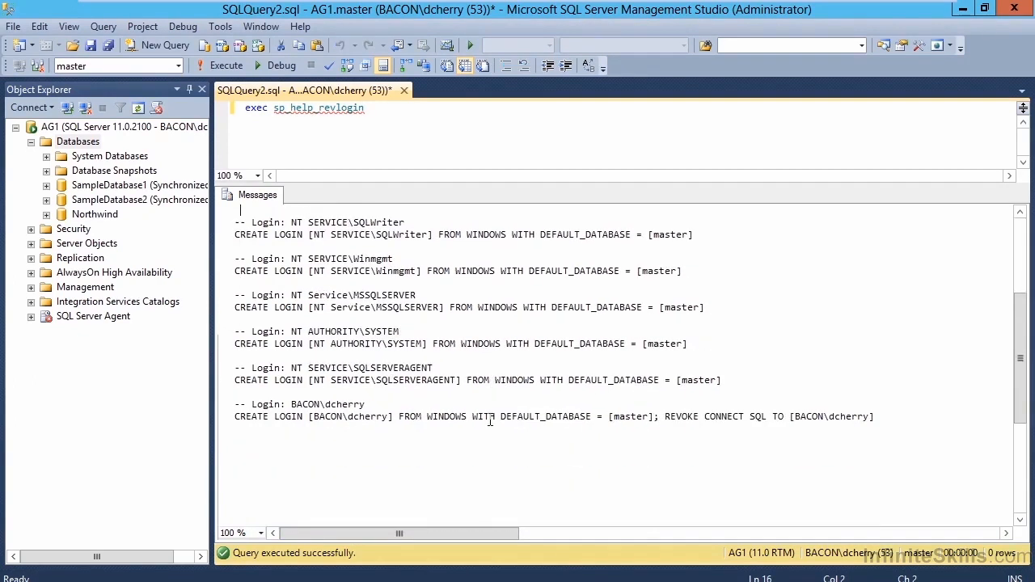
# Start a new server login named sample21 that uses SQL Server authentication.
pyautogui.rightClick(73, 231)
pyautogui.moveTo(81, 242)
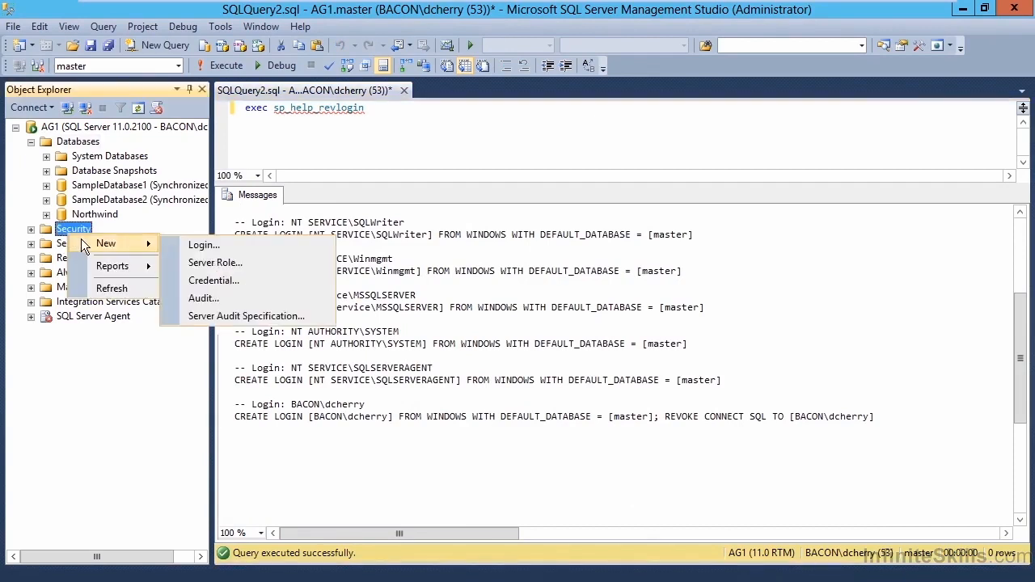
pyautogui.click(194, 245)
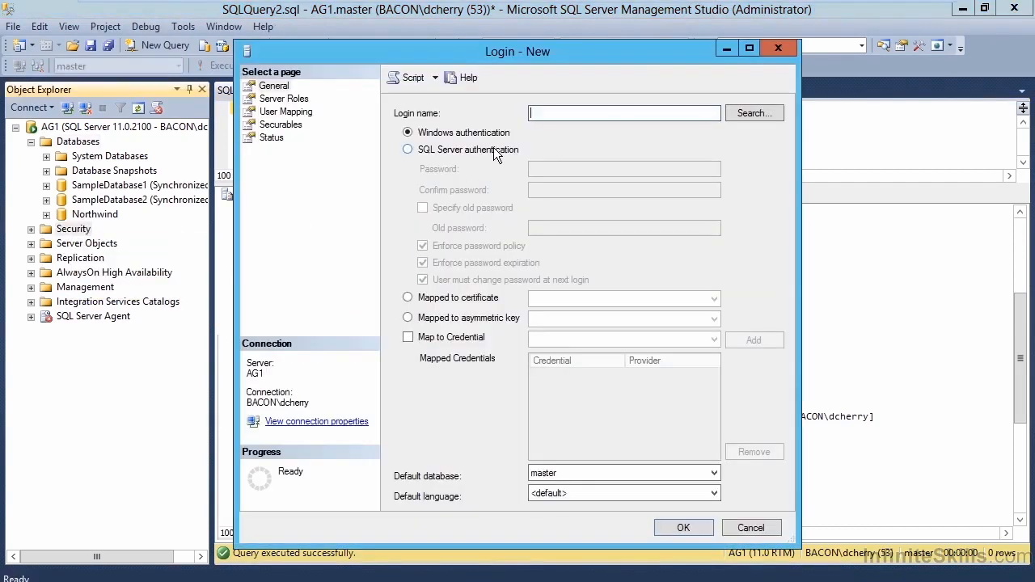
pyautogui.click(495, 152)
pyautogui.click(586, 114)
pyautogui.write('sample21')
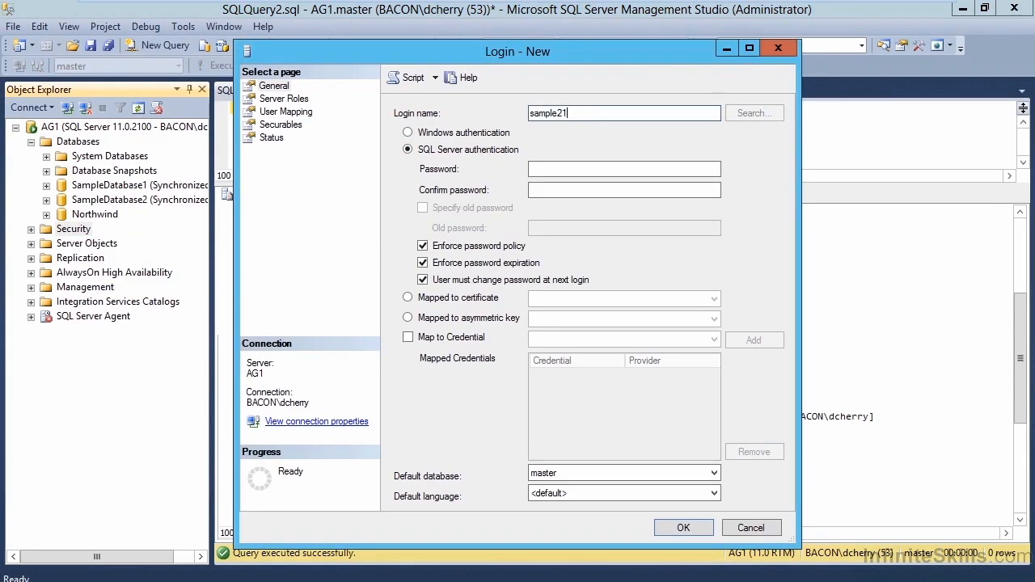
# Enter and confirm the login's password, disable password policy enforcement, and create the login.
pyautogui.press('Tab')
pyautogui.write('*********')
pyautogui.press('Tab')
pyautogui.write('*********')
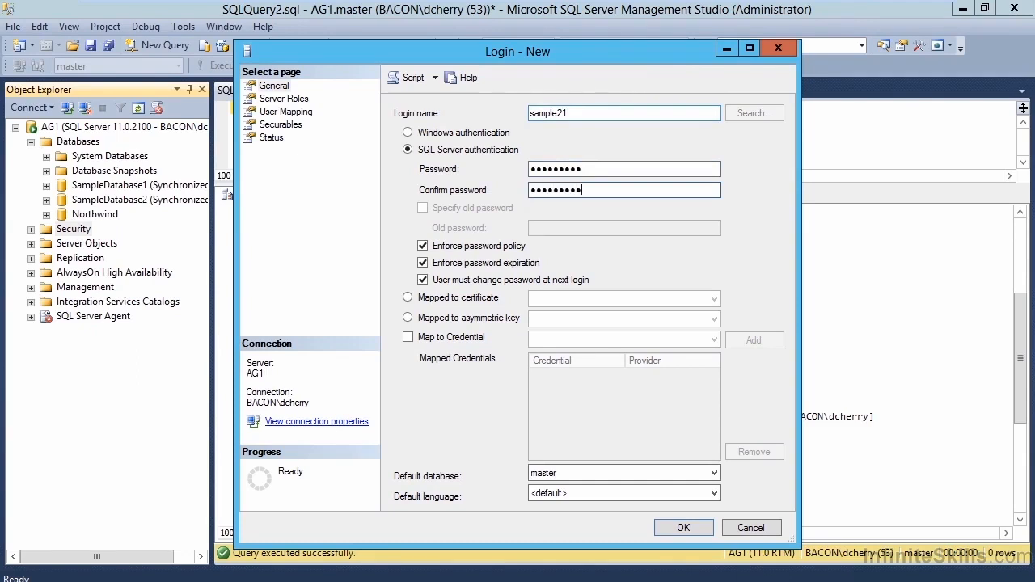
pyautogui.click(507, 246)
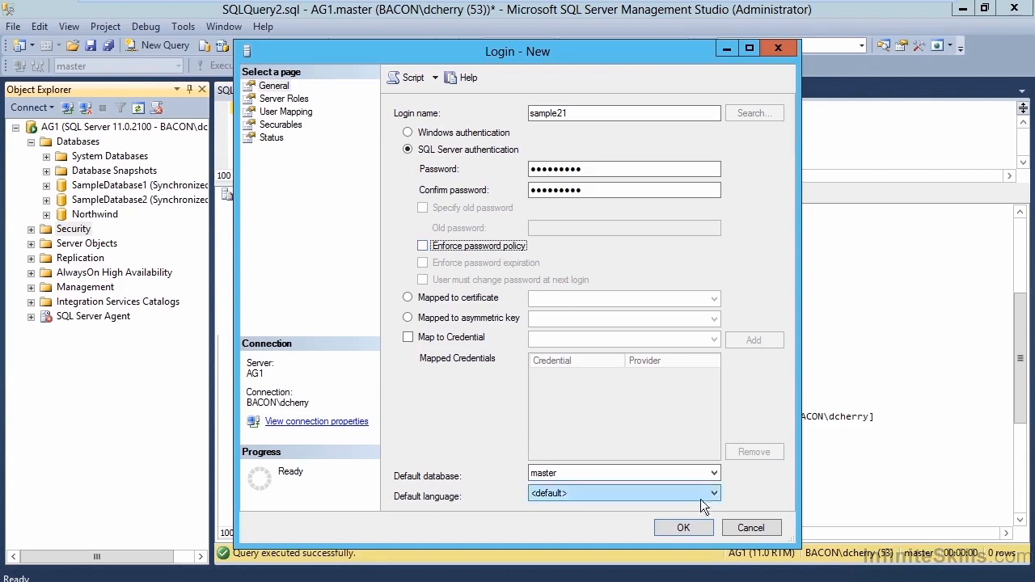
pyautogui.click(709, 526)
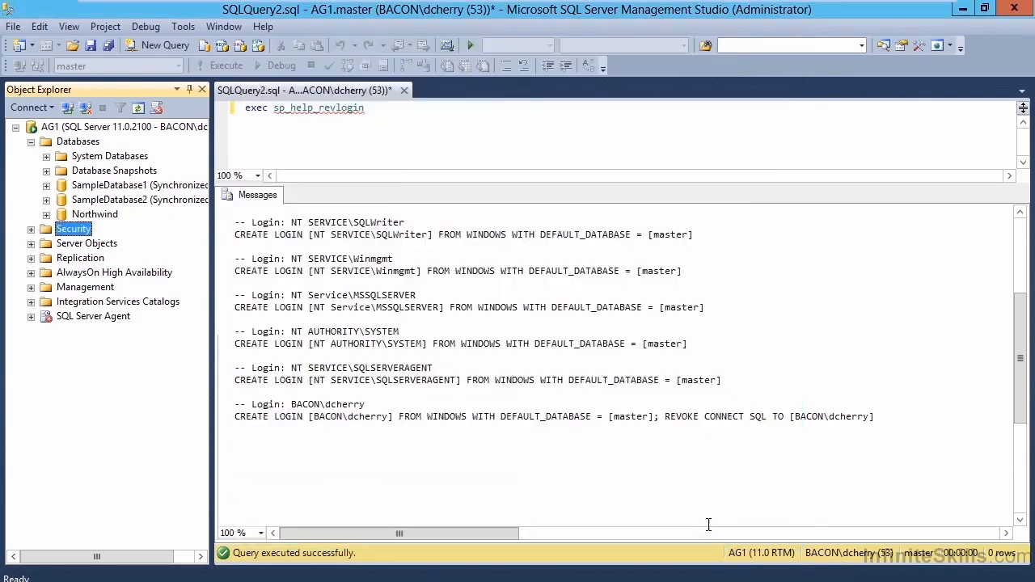
# Run exec sp_help_revlogin again and go to the sample21 entry in the generated script.
pyautogui.click(464, 144)
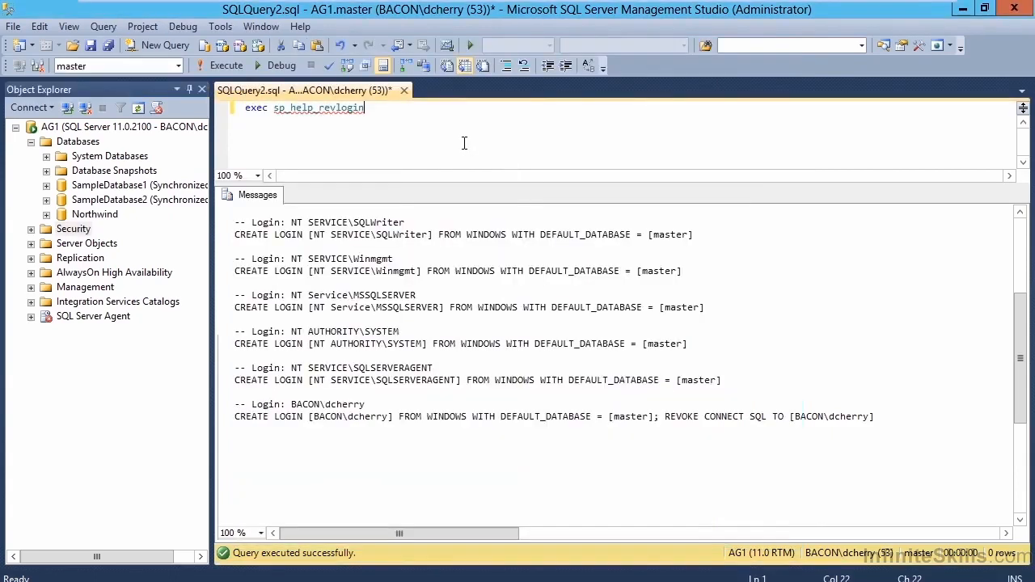
pyautogui.click(215, 69)
pyautogui.click(490, 330)
pyautogui.scroll(-5, 489, 330)
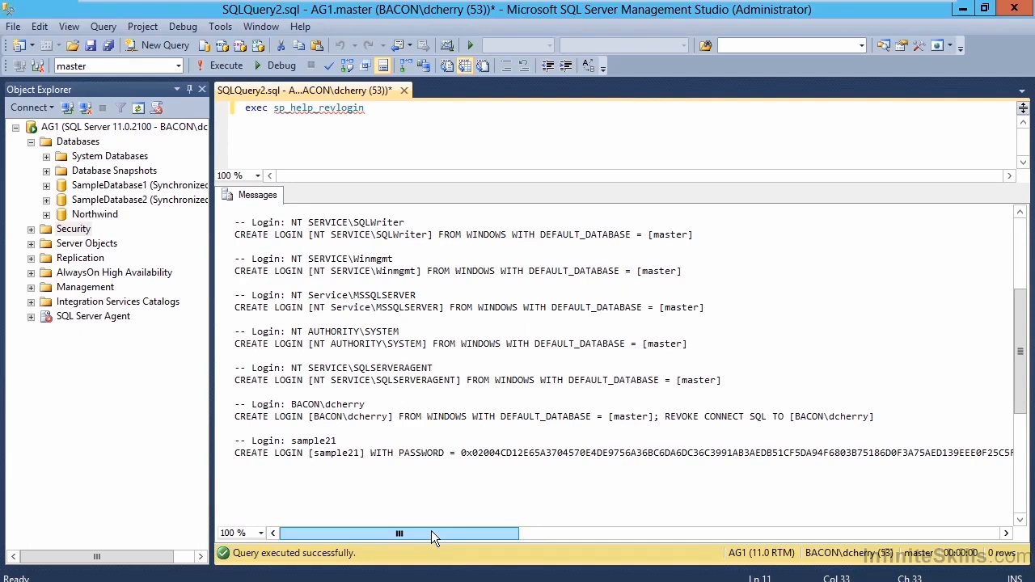
# Examine the HASHED keyword, the SID and the remaining options in sample21's CREATE LOGIN statement.
pyautogui.moveTo(431, 530); pyautogui.dragTo(593, 532)
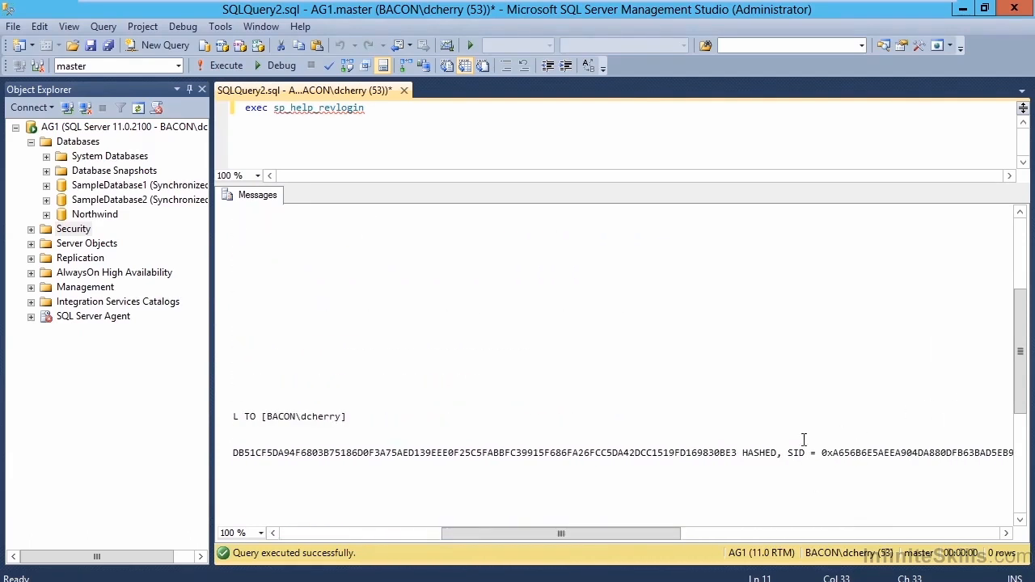
pyautogui.doubleClick(766, 454)
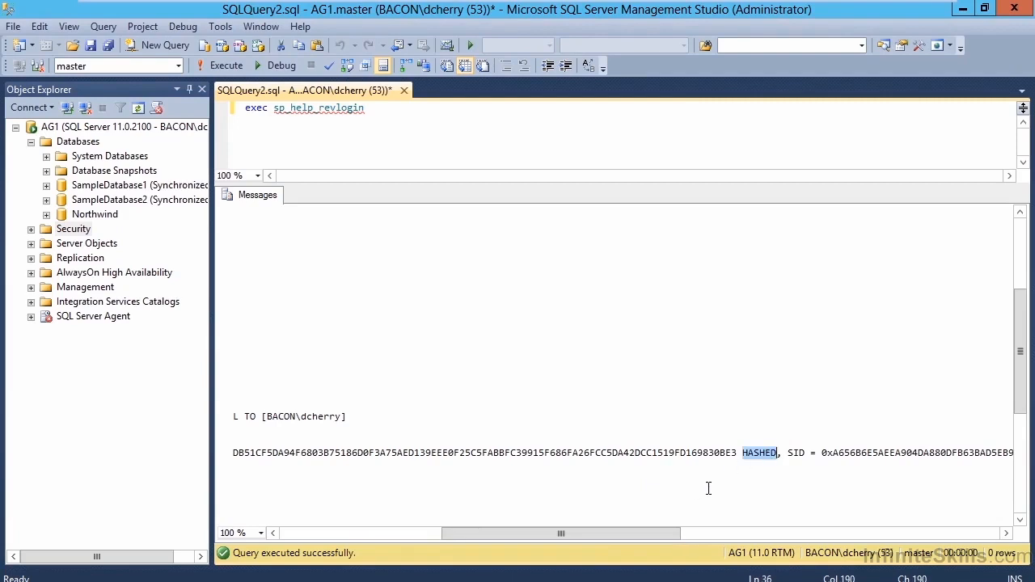
pyautogui.doubleClick(792, 454)
pyautogui.moveTo(637, 528); pyautogui.dragTo(706, 525)
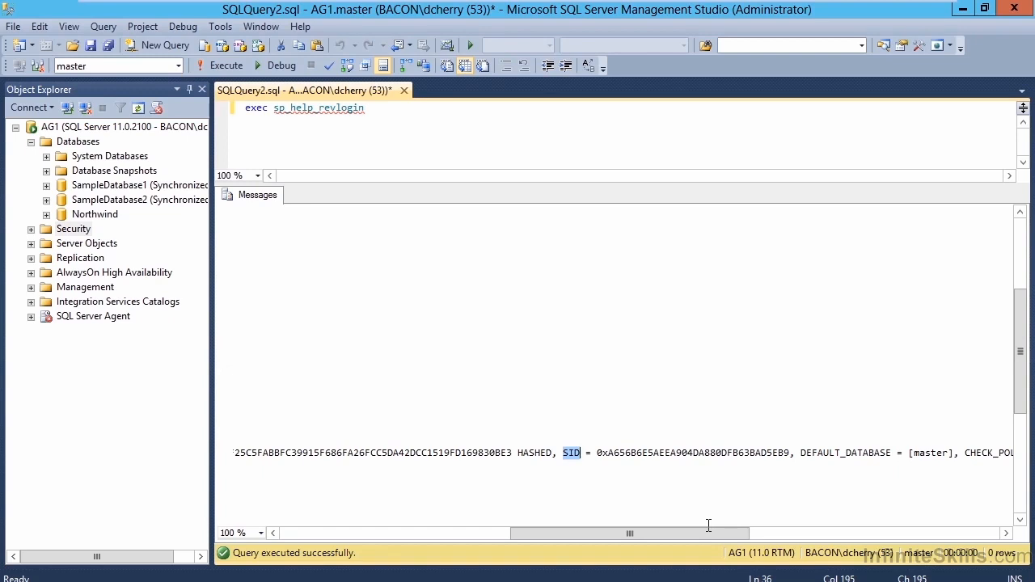
pyautogui.moveTo(713, 532); pyautogui.dragTo(822, 535)
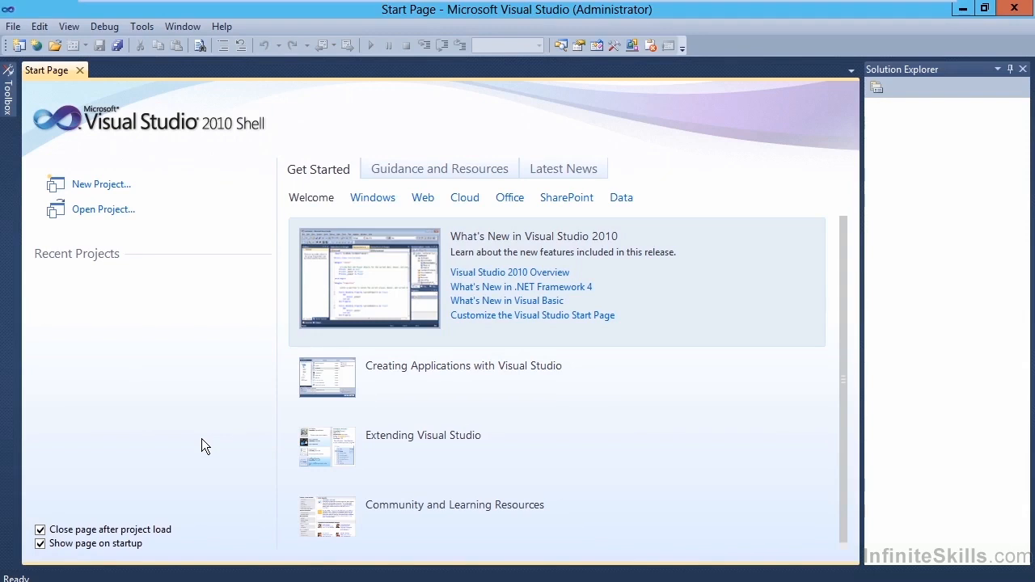
# In Visual Studio, create a new Integration Services Project with the default name Integration Services Project1.
pyautogui.click(114, 186)
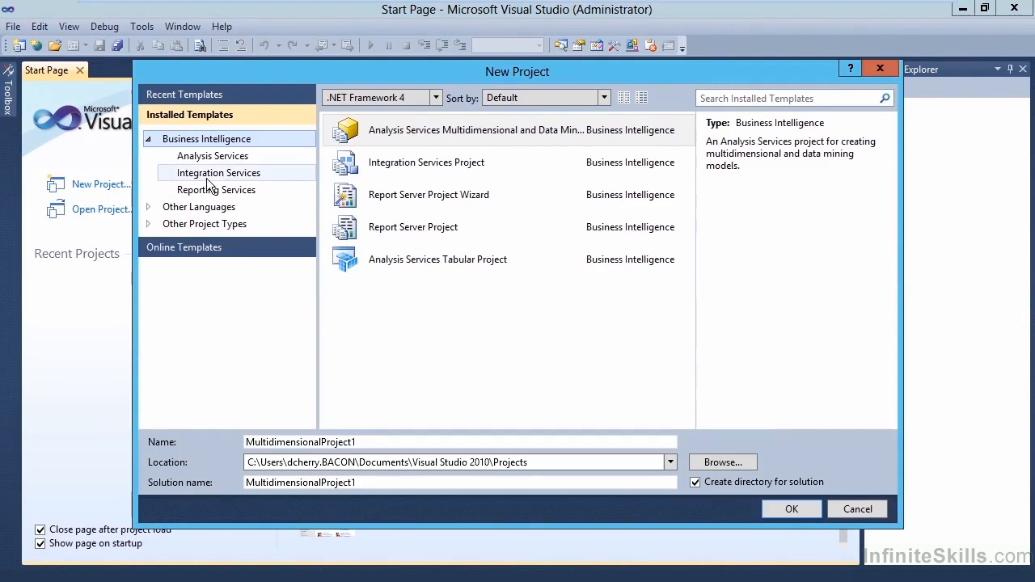
pyautogui.click(245, 178)
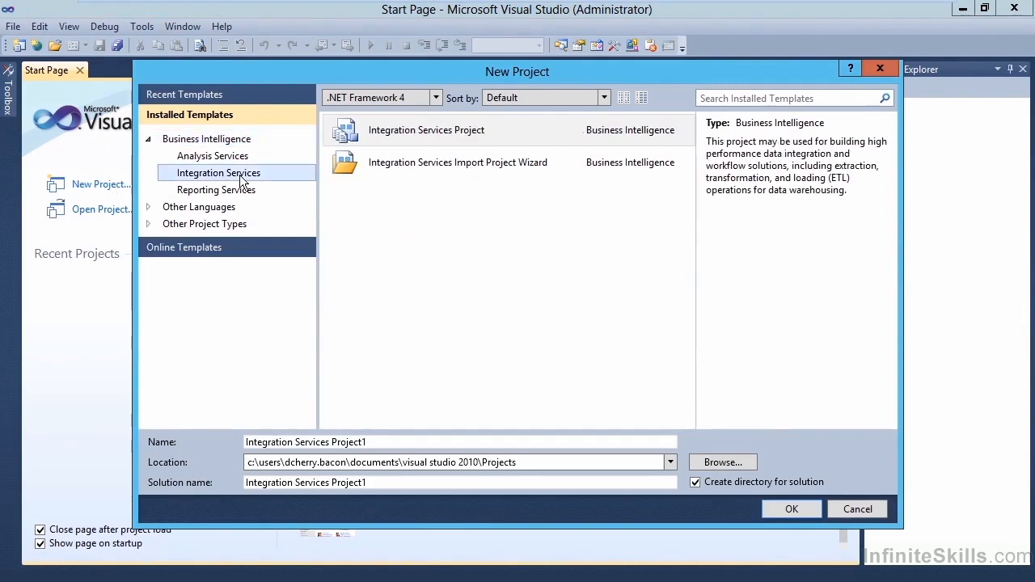
pyautogui.click(462, 132)
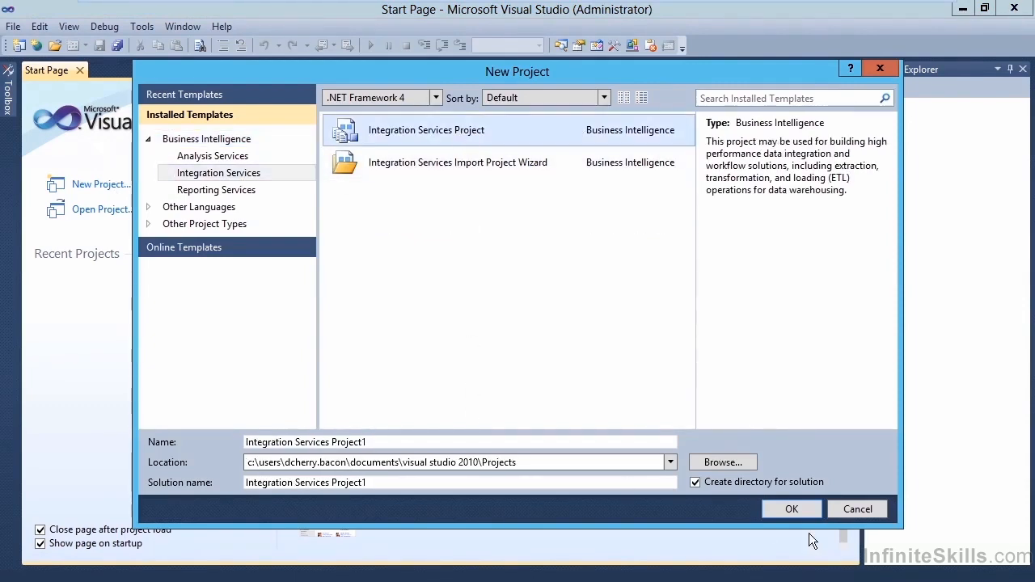
pyautogui.click(792, 510)
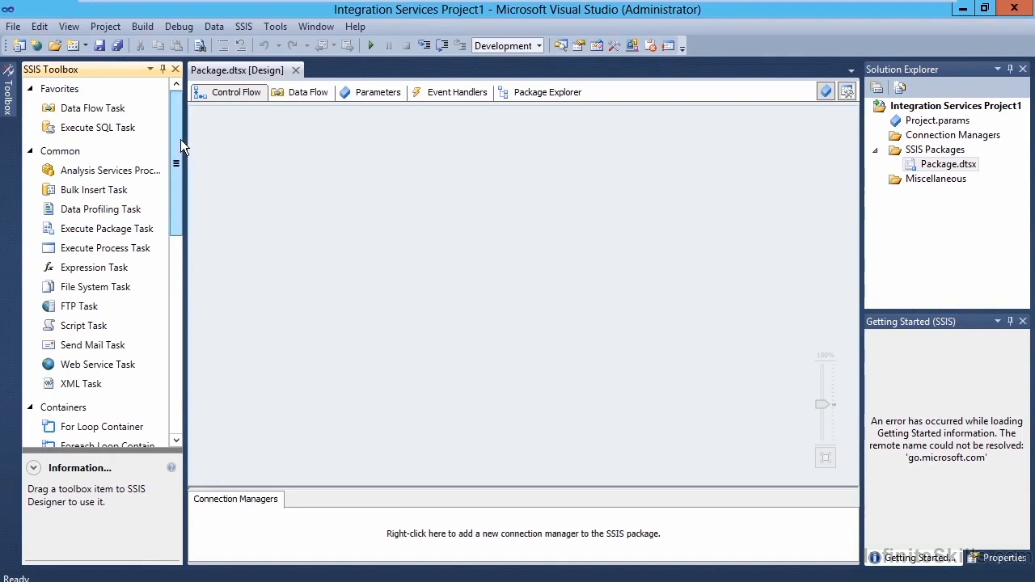
# Add a Transfer Logins Task to the package's control flow and open its Logins settings.
pyautogui.moveTo(180, 139); pyautogui.dragTo(190, 365)
pyautogui.moveTo(103, 335); pyautogui.dragTo(372, 225)
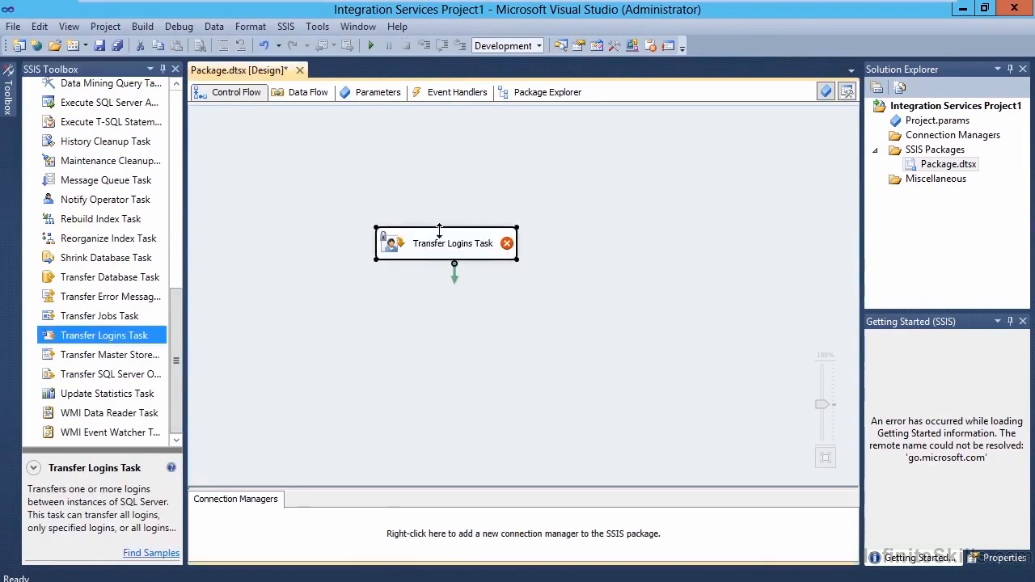
pyautogui.moveTo(438, 255)
pyautogui.doubleClick(408, 251)
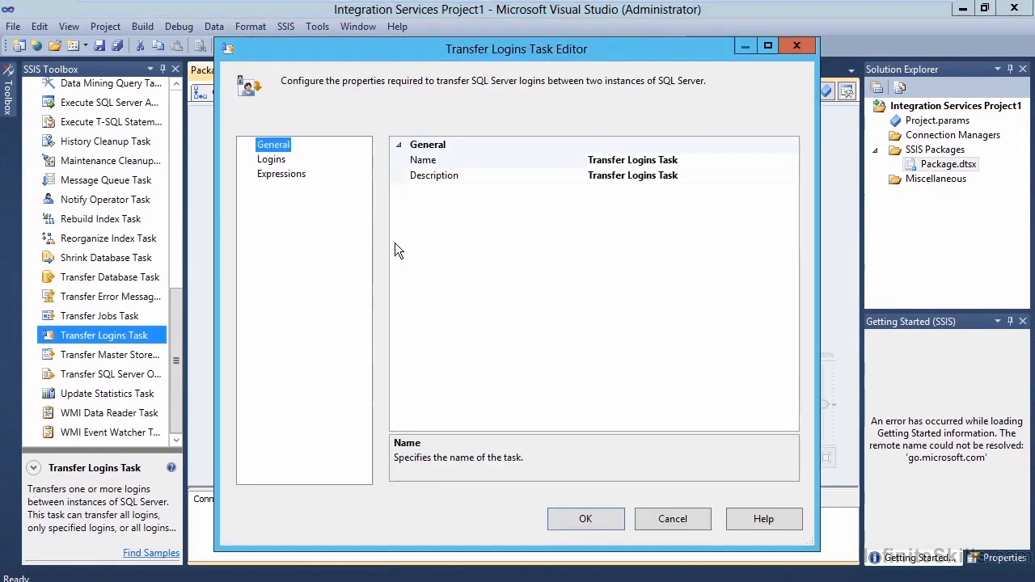
pyautogui.click(272, 160)
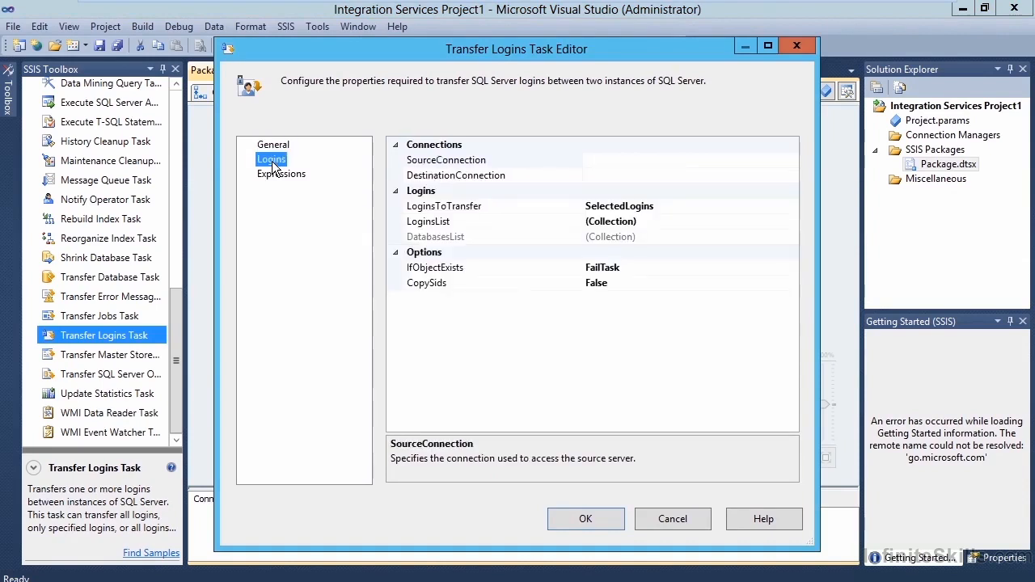
# Set the task's SourceConnection to a new connection to server AG1 with Windows Authentication.
pyautogui.click(573, 164)
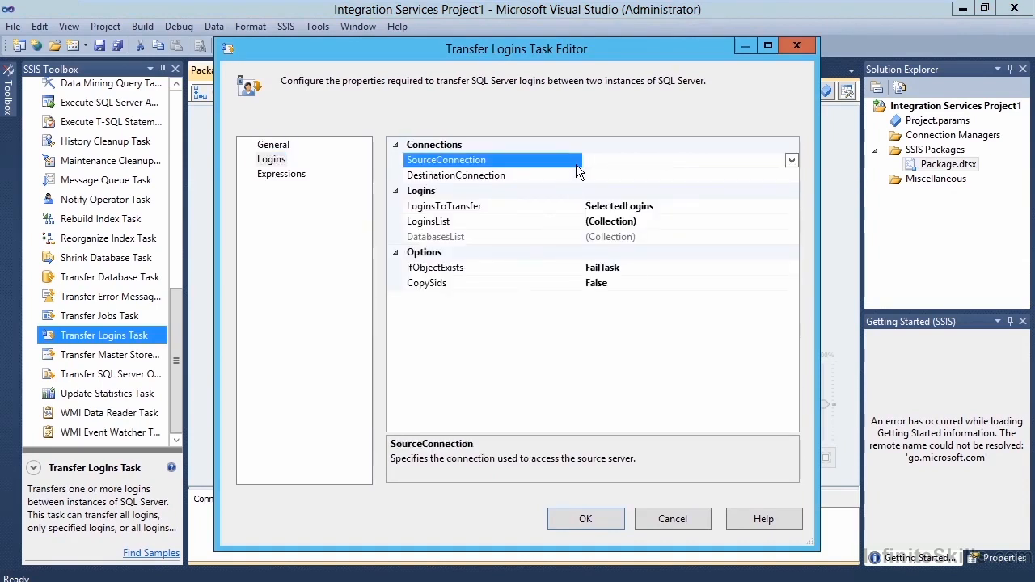
pyautogui.click(789, 161)
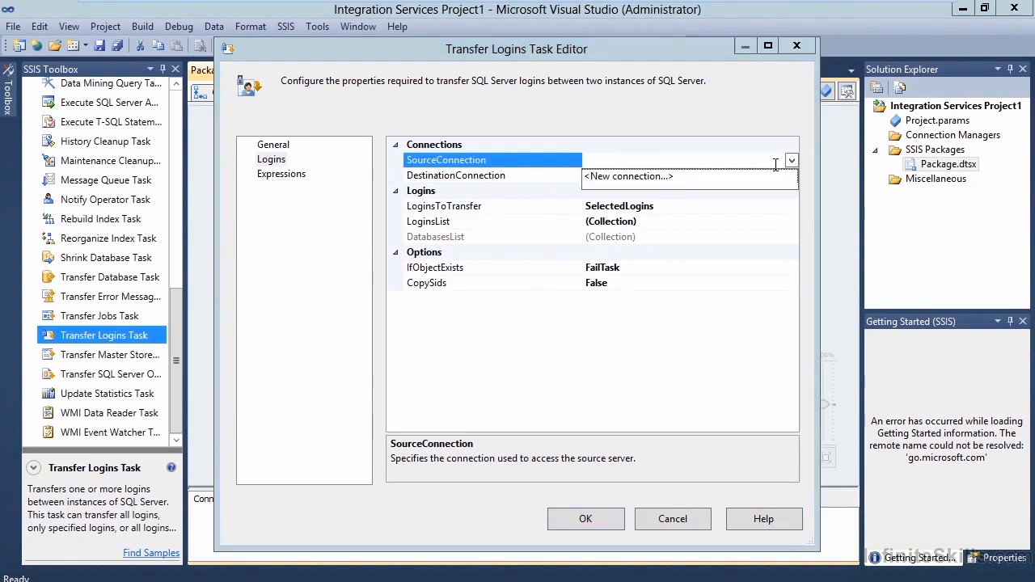
pyautogui.click(670, 177)
pyautogui.click(533, 238)
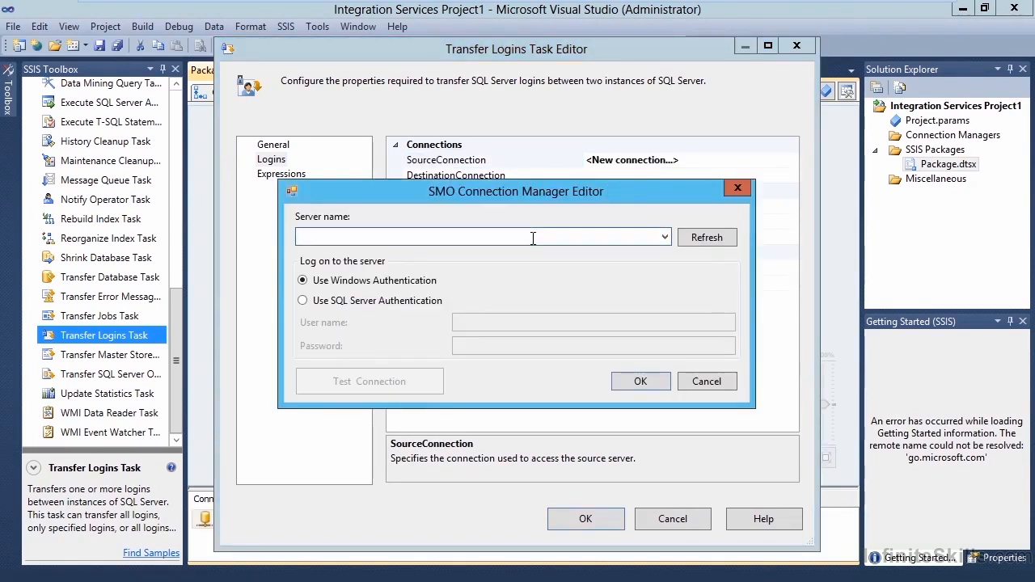
pyautogui.write('AG1')
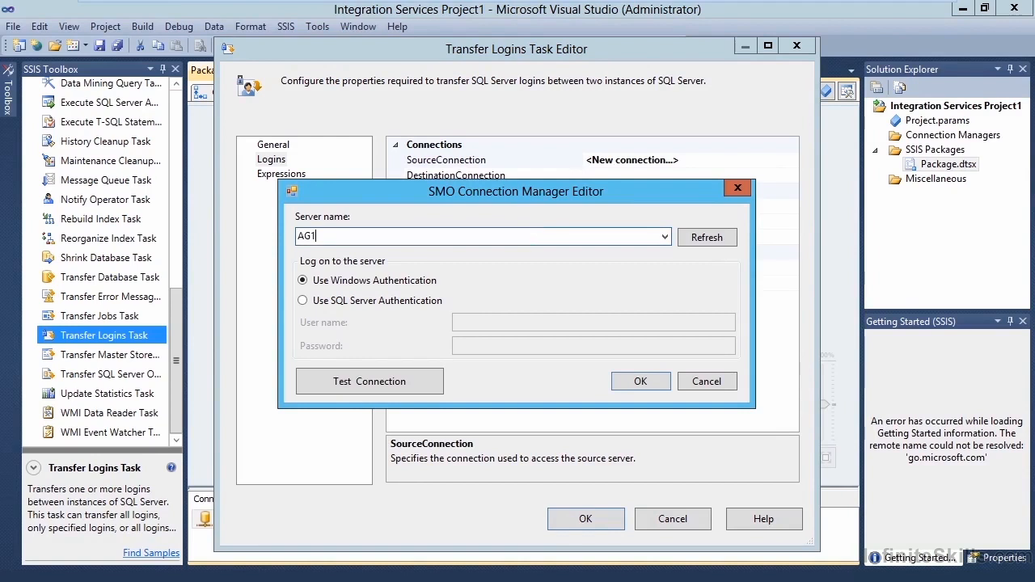
pyautogui.click(642, 379)
# Set the task's DestinationConnection to a new connection to server AG2 with Windows Authentication.
pyautogui.click(792, 176)
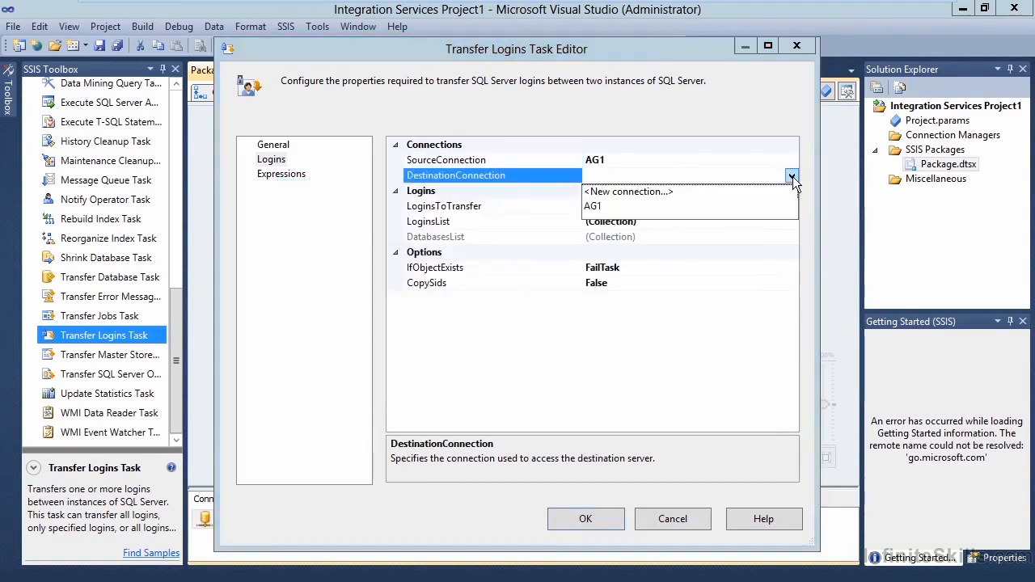
pyautogui.click(670, 193)
pyautogui.write('AG2')
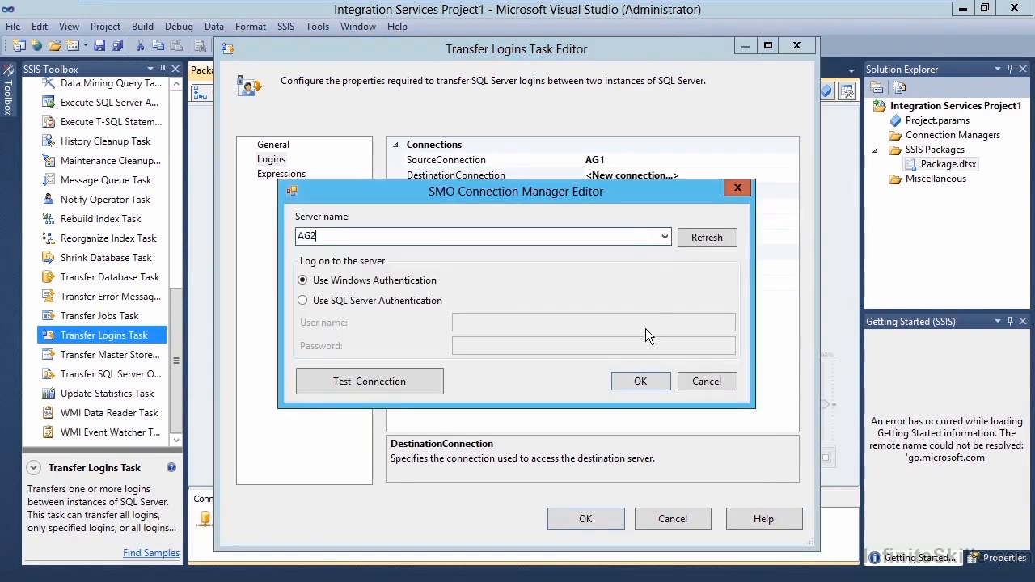
pyautogui.click(648, 378)
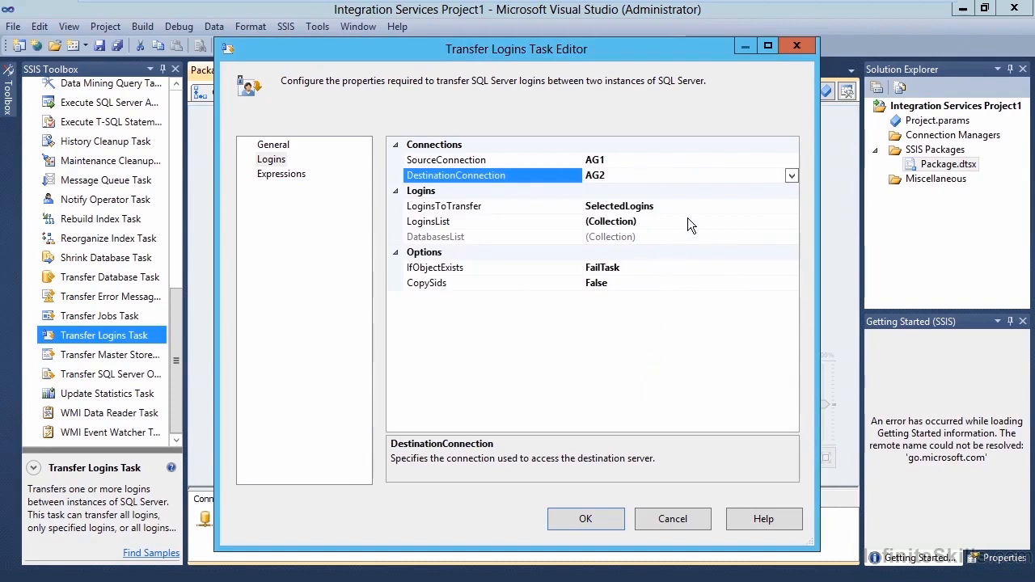
# Keep LoginsToTransfer on SelectedLogins and choose sample21 as the login to transfer.
pyautogui.click(794, 207)
pyautogui.click(793, 207)
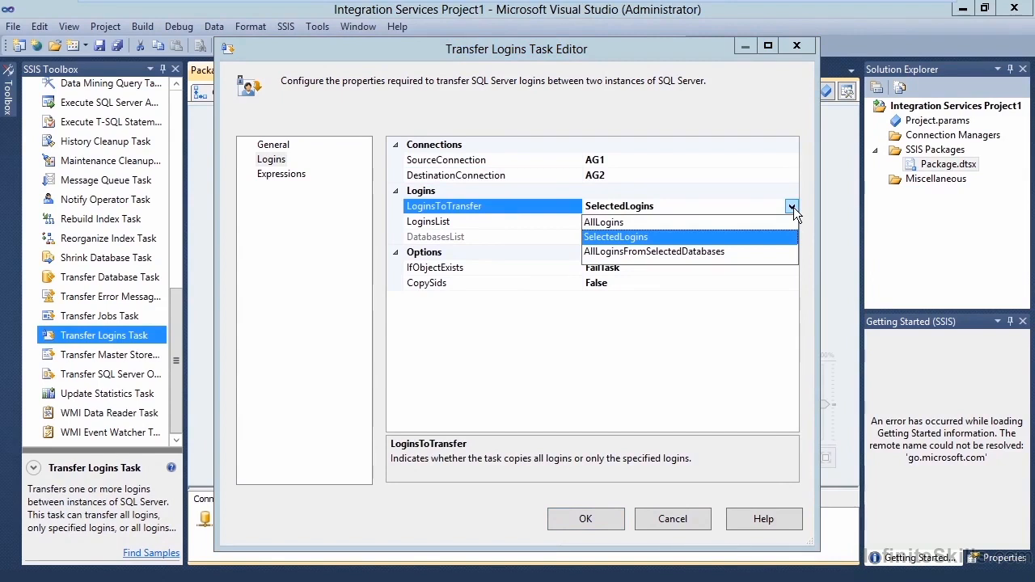
pyautogui.click(794, 207)
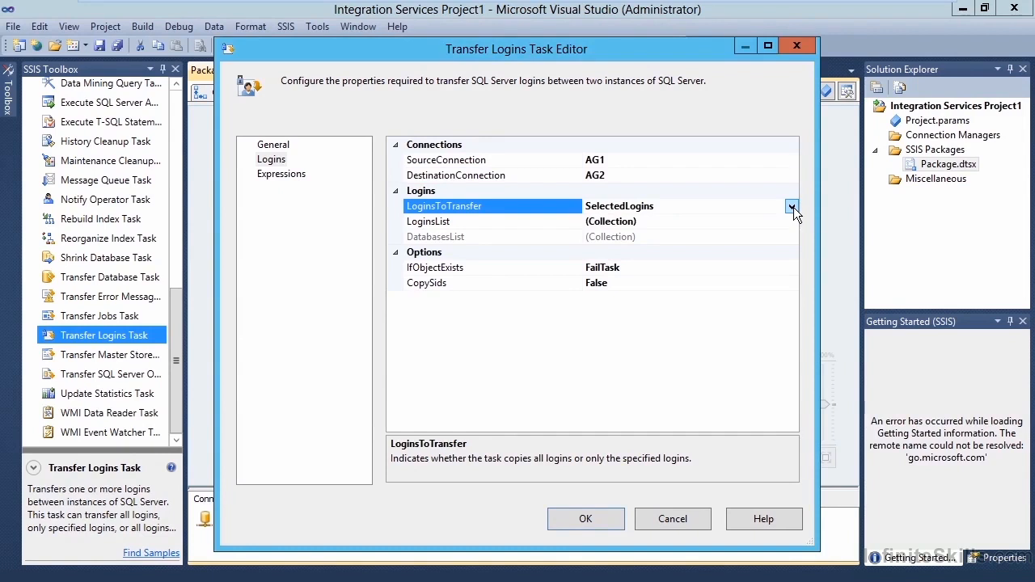
pyautogui.click(783, 220)
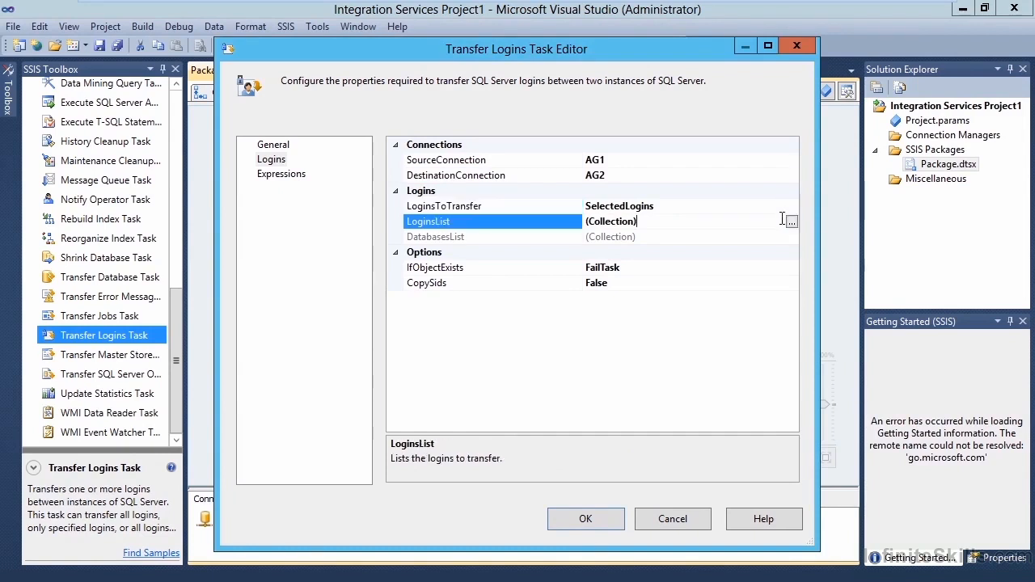
pyautogui.click(791, 222)
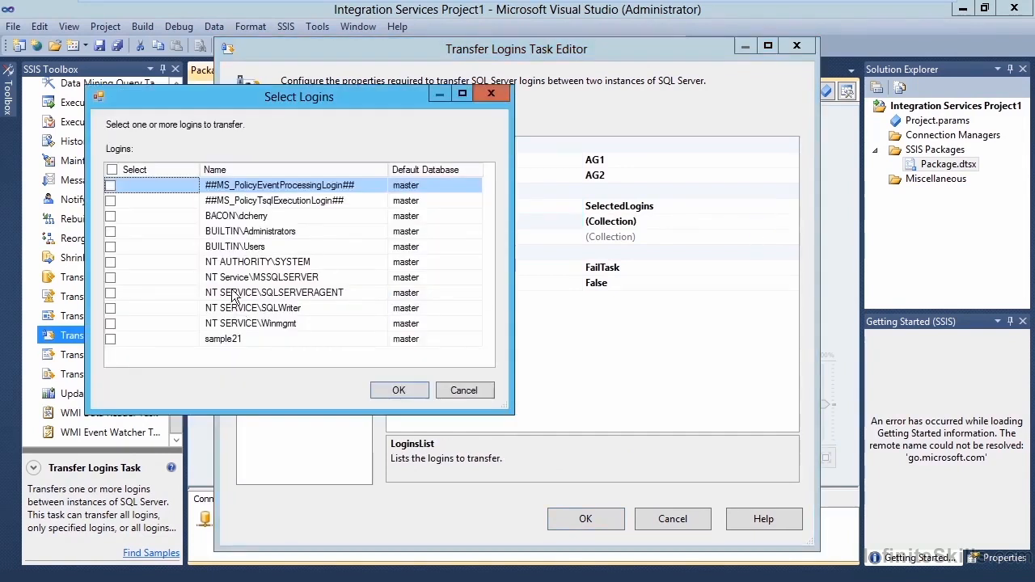
pyautogui.click(114, 342)
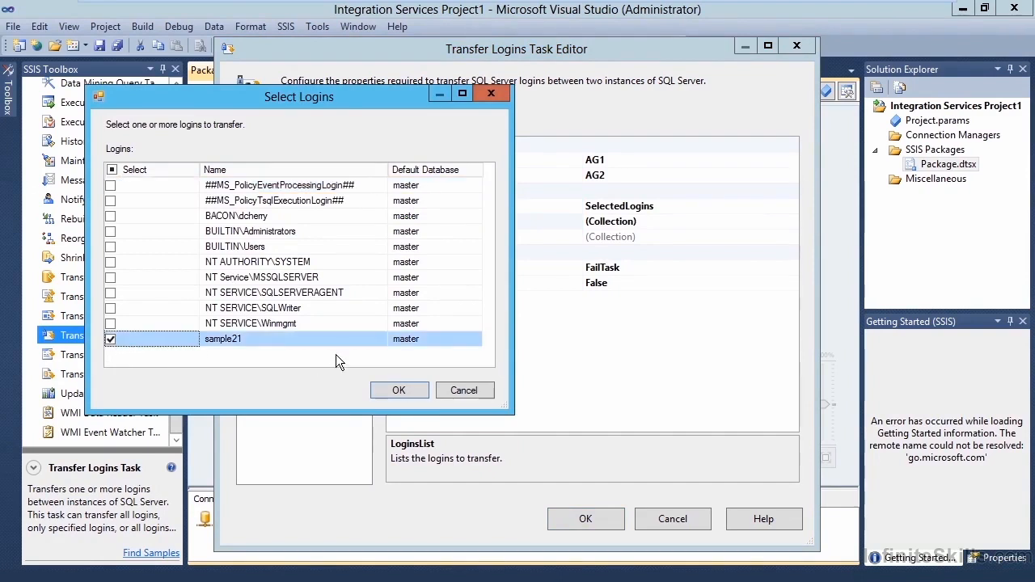
pyautogui.click(382, 387)
# Set the Transfer Logins Task's IfObjectExists option to Skip and CopySids to True, and accept the task settings.
pyautogui.click(503, 268)
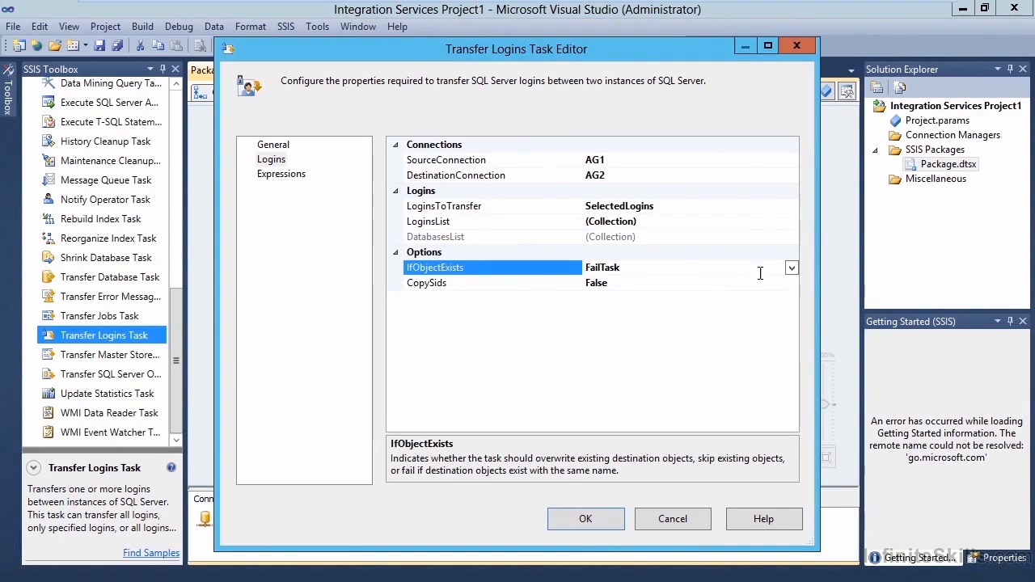
pyautogui.click(792, 268)
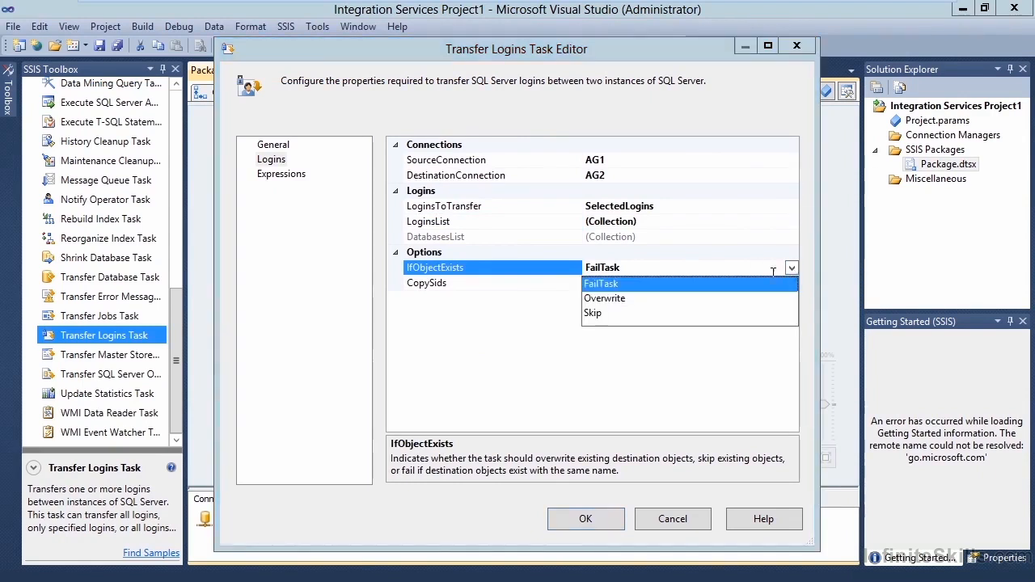
pyautogui.click(604, 313)
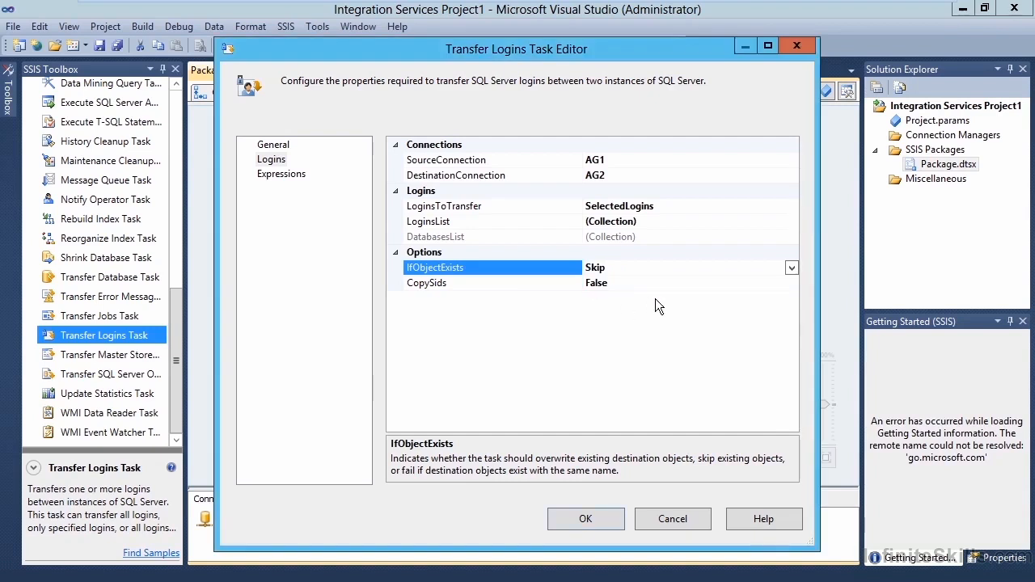
pyautogui.click(692, 284)
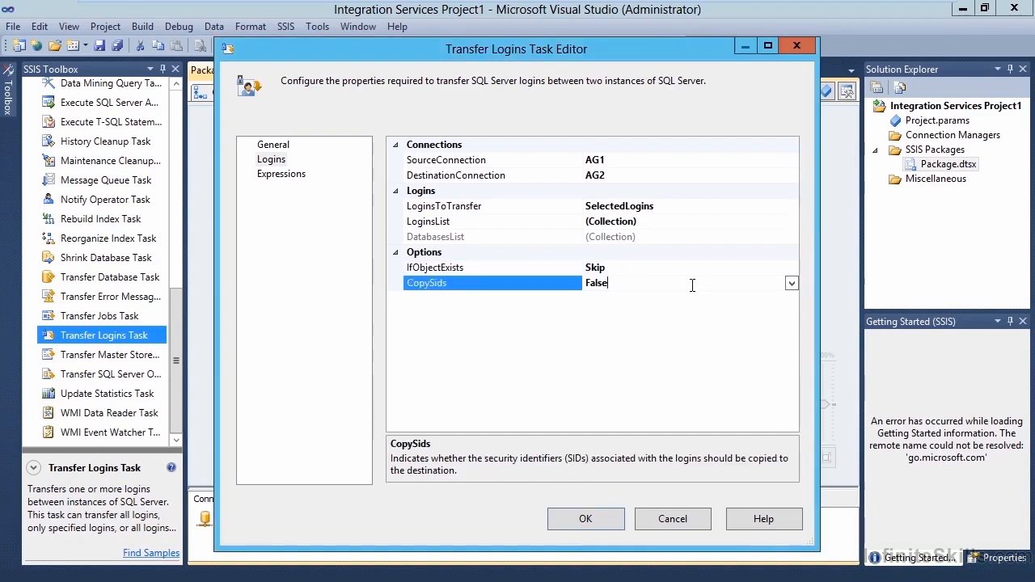
pyautogui.click(789, 280)
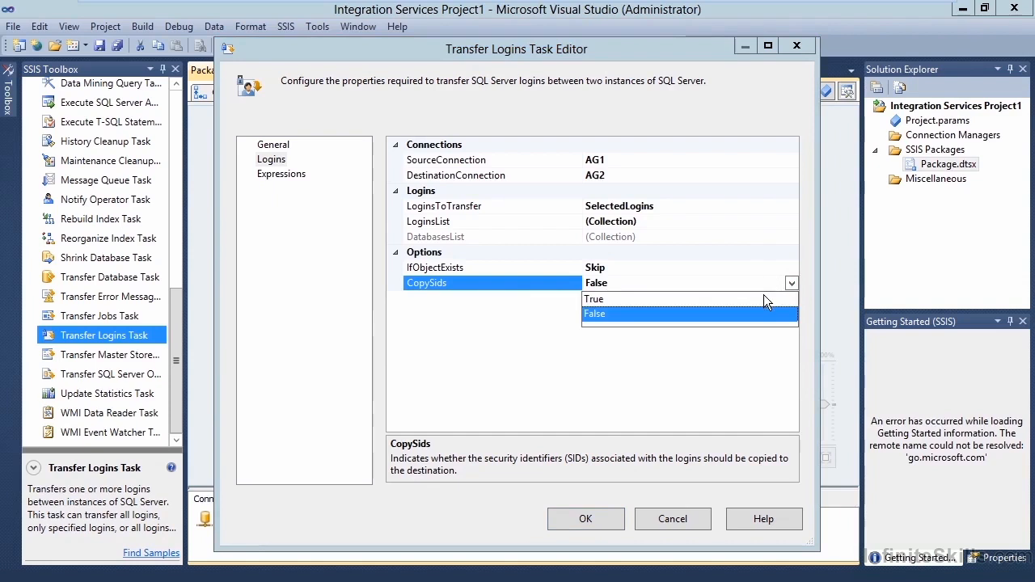
pyautogui.click(763, 297)
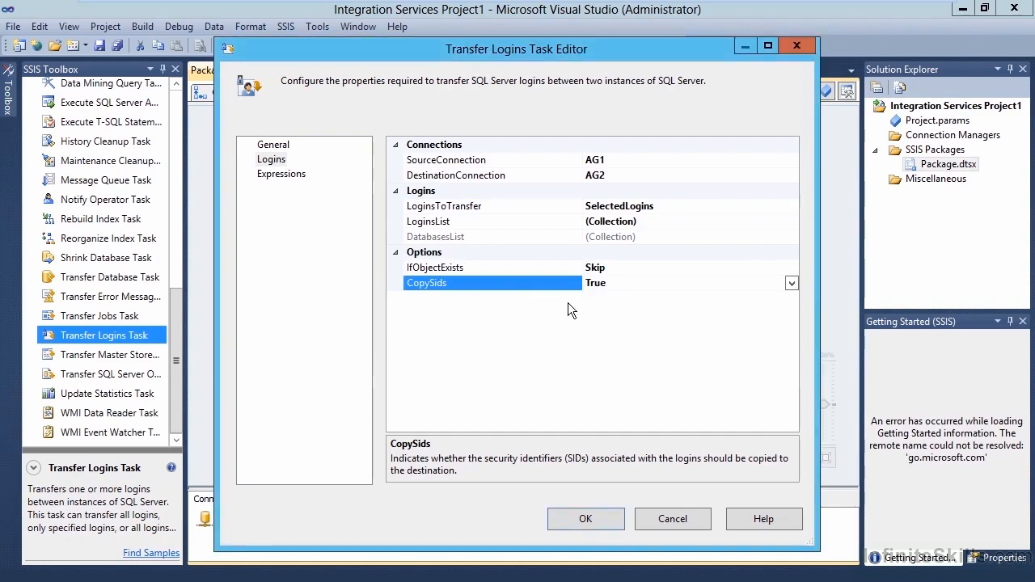
pyautogui.click(574, 520)
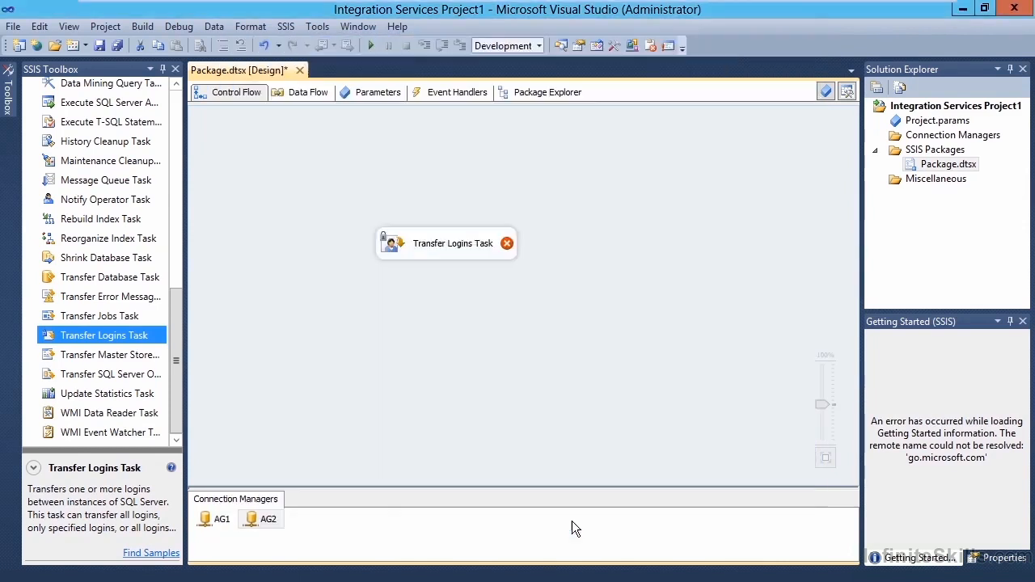
# Run the package containing the Transfer Logins Task and stop debugging once execution completes.
pyautogui.click(482, 248)
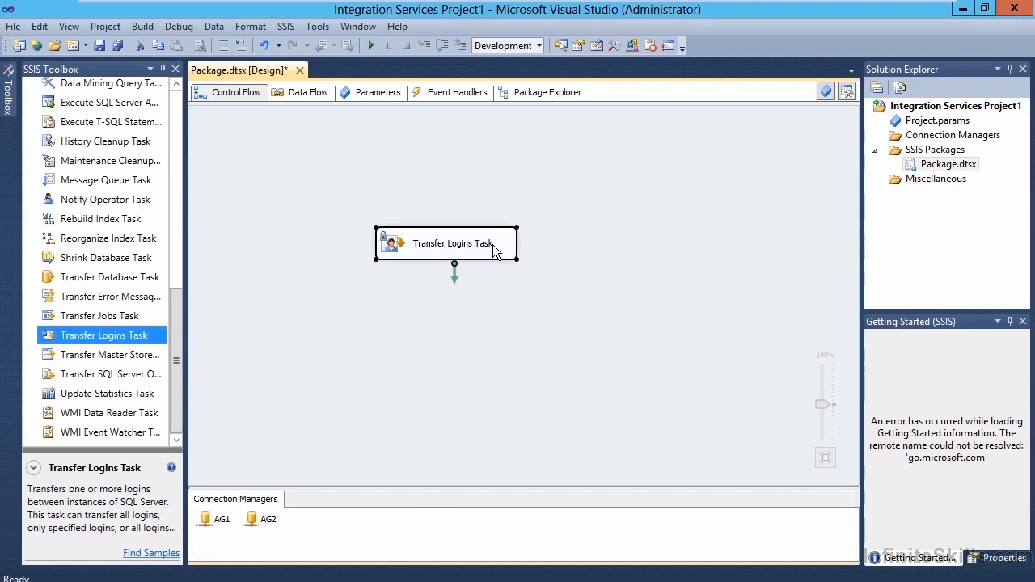
pyautogui.click(370, 47)
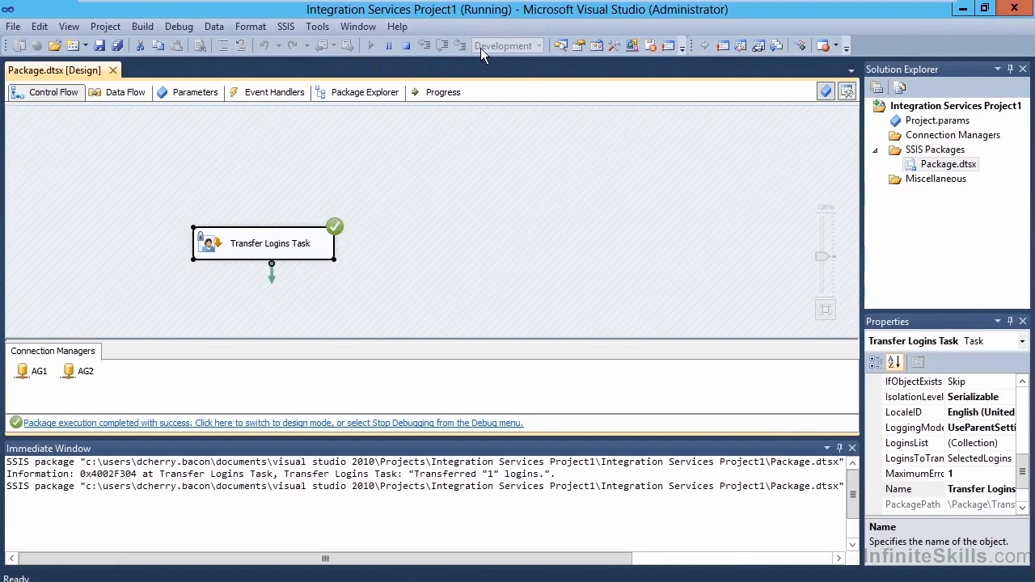
pyautogui.click(411, 46)
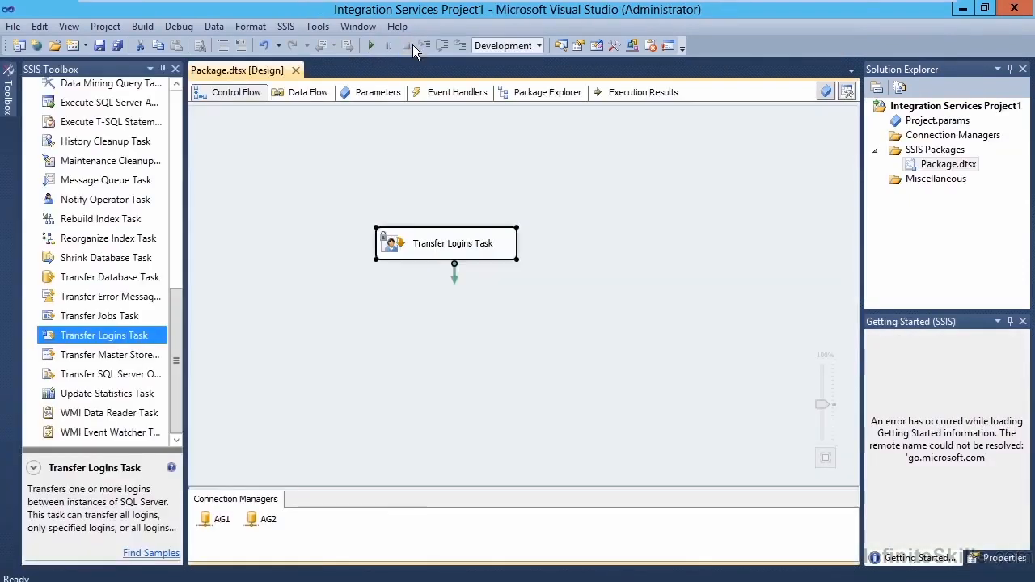
# Switch to SQL Server Management Studio and connect Object Explorer to server AG2.
pyautogui.click(960, 10)
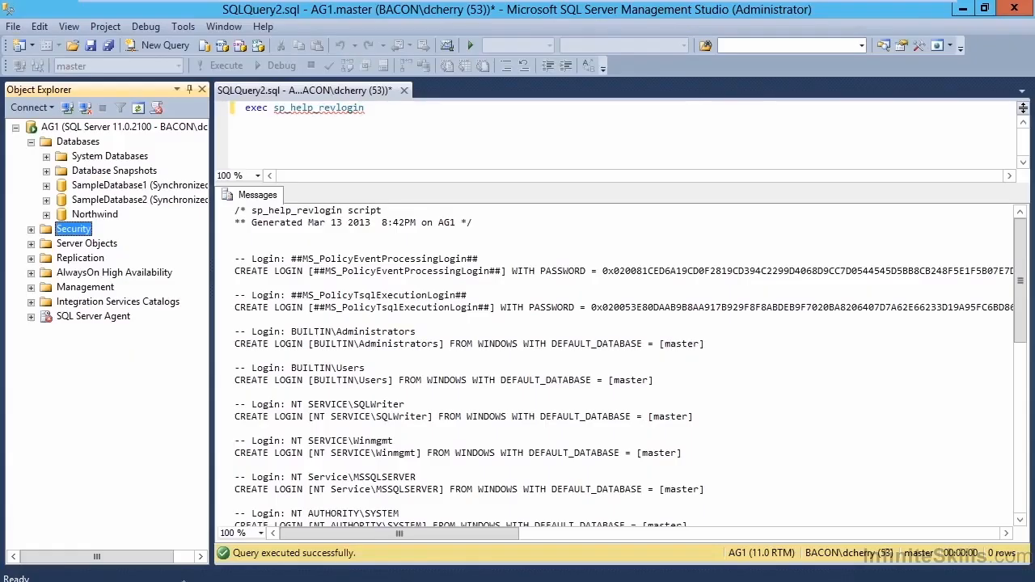
pyautogui.click(67, 113)
pyautogui.press('End')
pyautogui.press('BackSpace')
pyautogui.write('2')
pyautogui.press('Return')
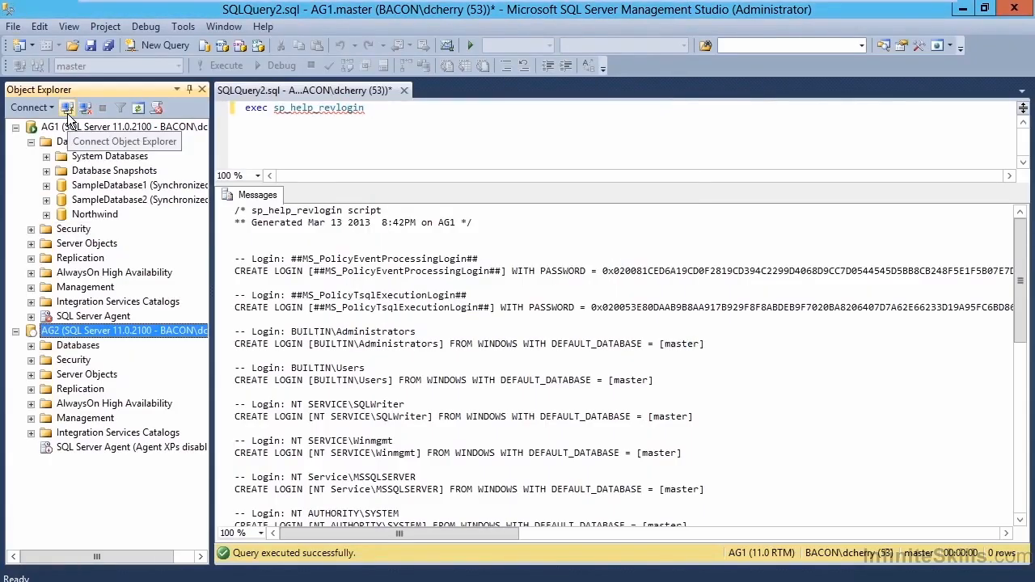
# Expand the Security and Logins folders of AG2 to check for the transferred login sample21.
pyautogui.press('Down')
pyautogui.press('Right')
pyautogui.press('Down')
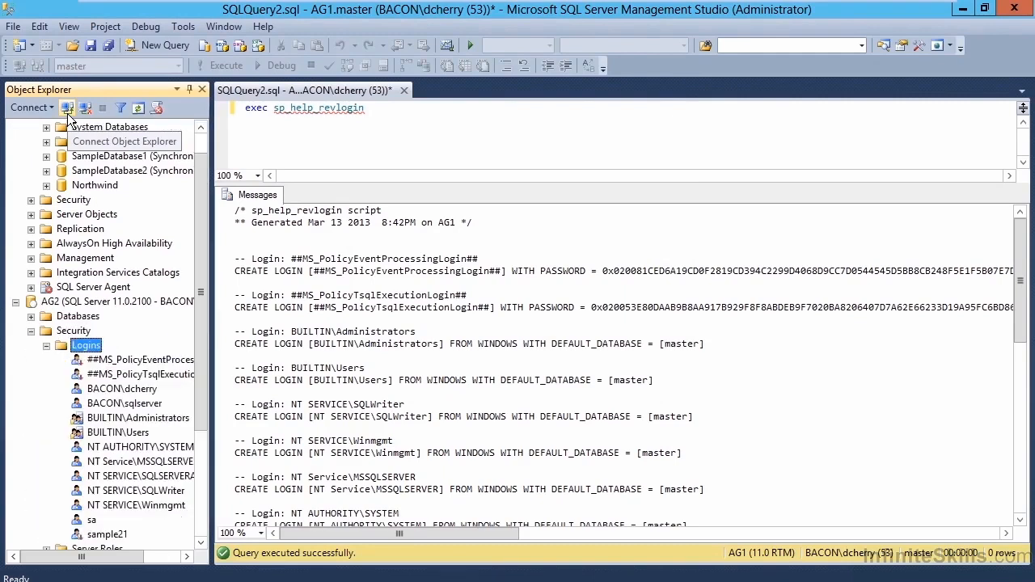